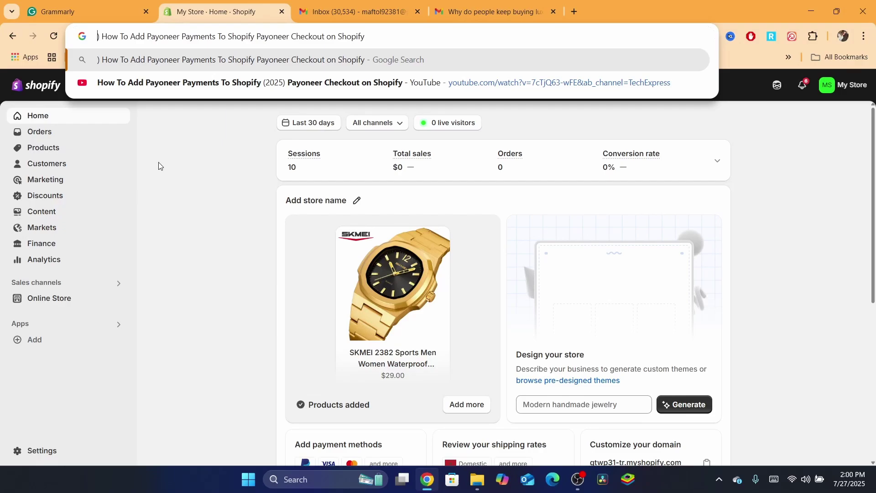
- Look over the store's Home dashboard, showing one product and 10 sessions in 30 days
click(678, 191)
scroll(875, 364, down, 6)
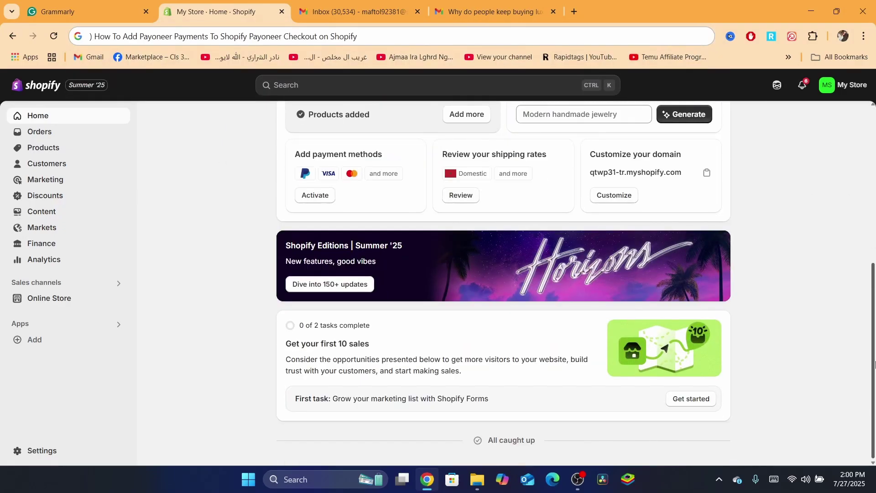
drag(875, 364, 857, 248)
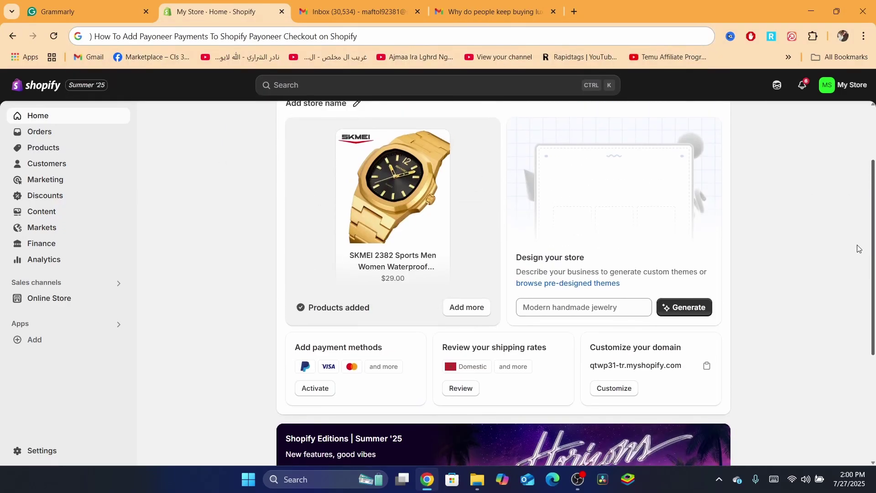
scroll(859, 248, up, 3)
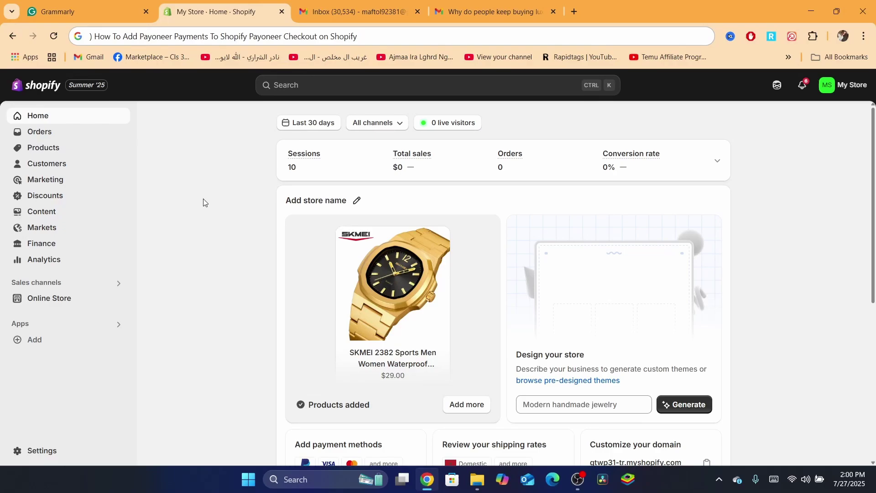
- Go to Settings > Payments, where no payment provider is set yet
click(31, 452)
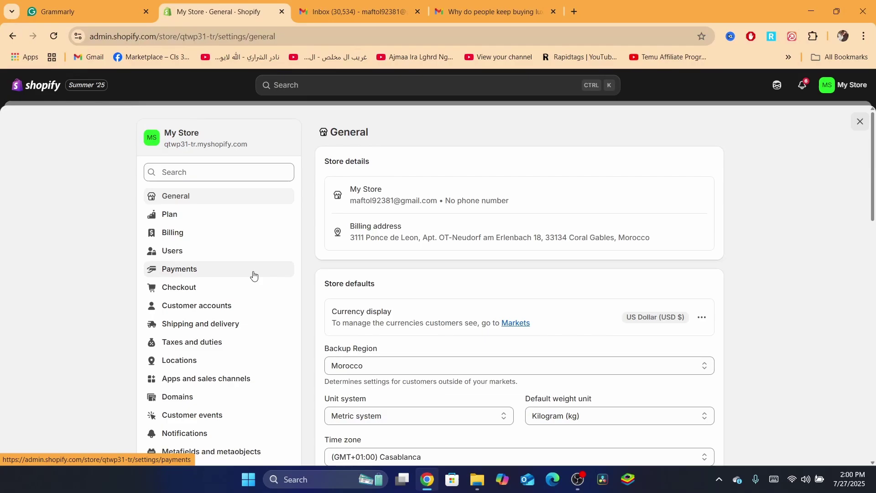
click(179, 279)
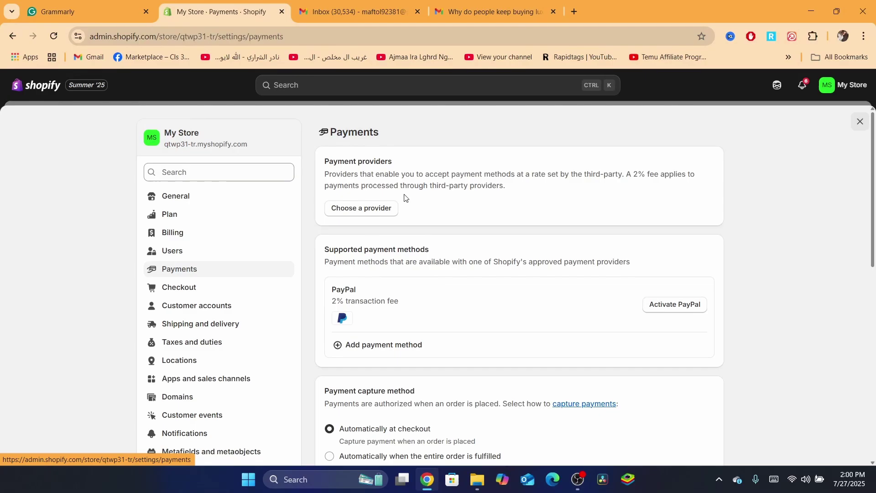
- Filter third-party payment providers by 'pay' to find Payoneer Checkout Native Cards
click(362, 210)
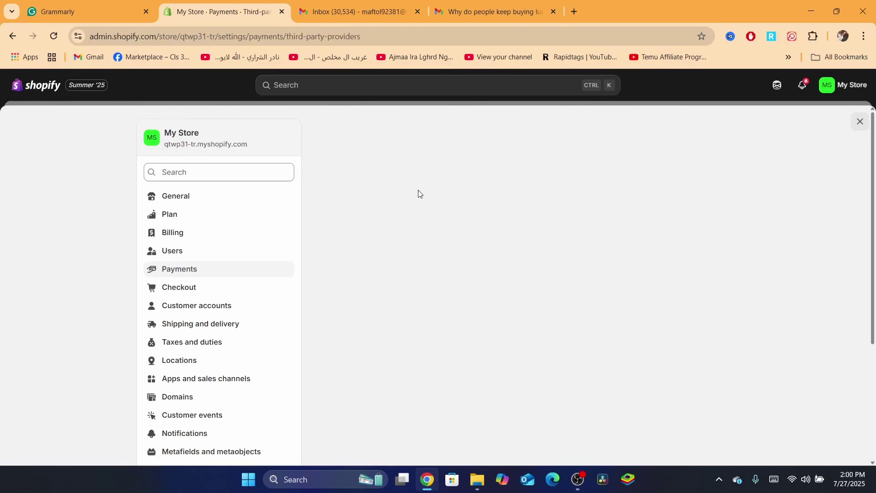
click(357, 164)
text(pa)
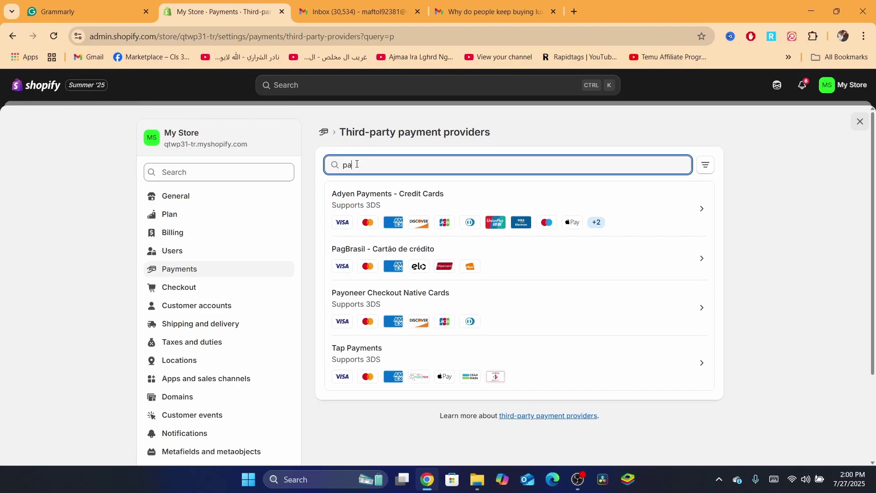
text(y)
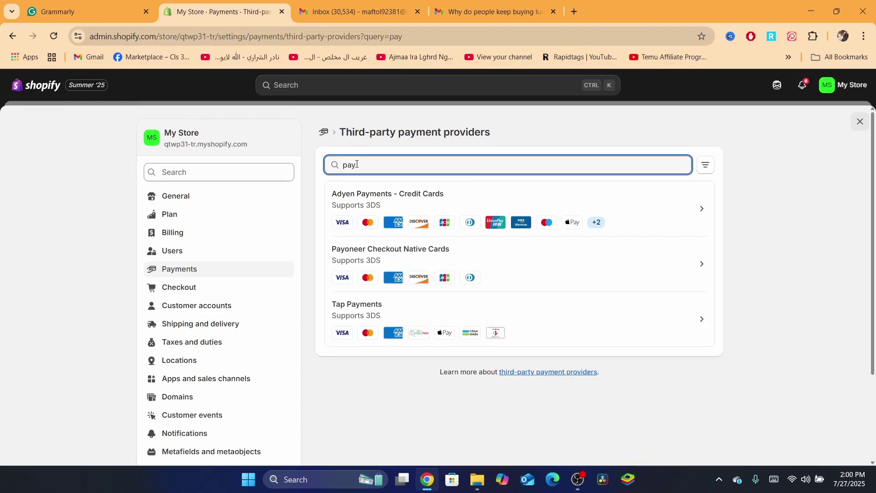
drag(319, 254, 458, 250)
click(305, 262)
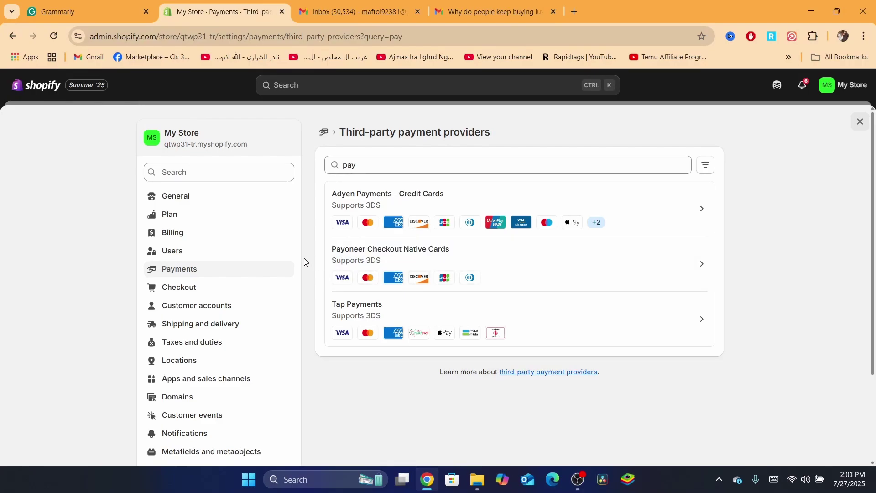
- Search payment methods by provider for 'payo' and view Payoneer Checkout's provider details
click(324, 133)
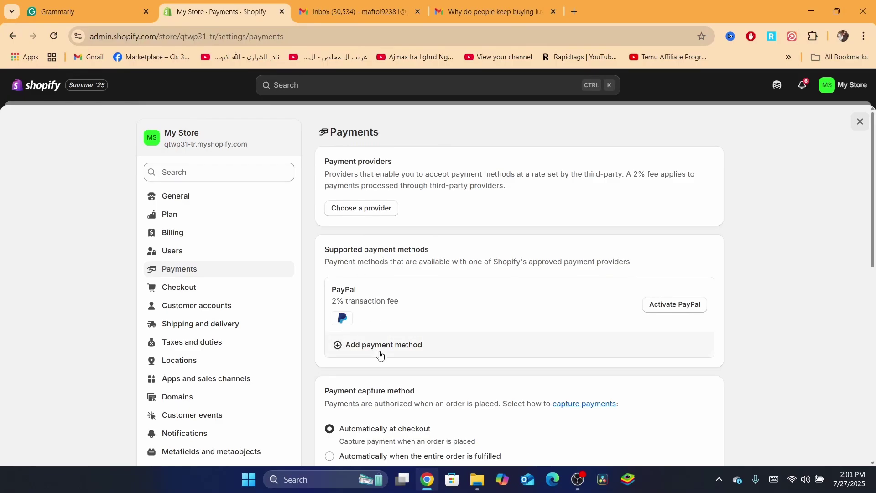
click(381, 355)
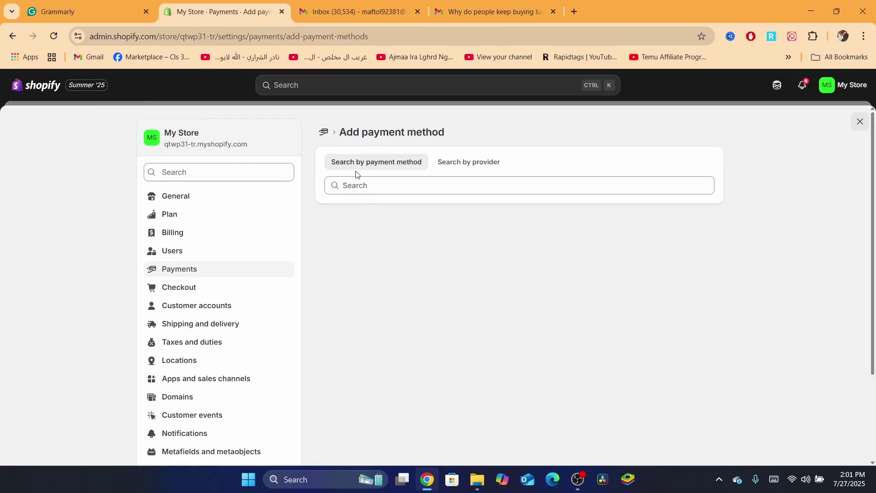
click(398, 183)
click(464, 169)
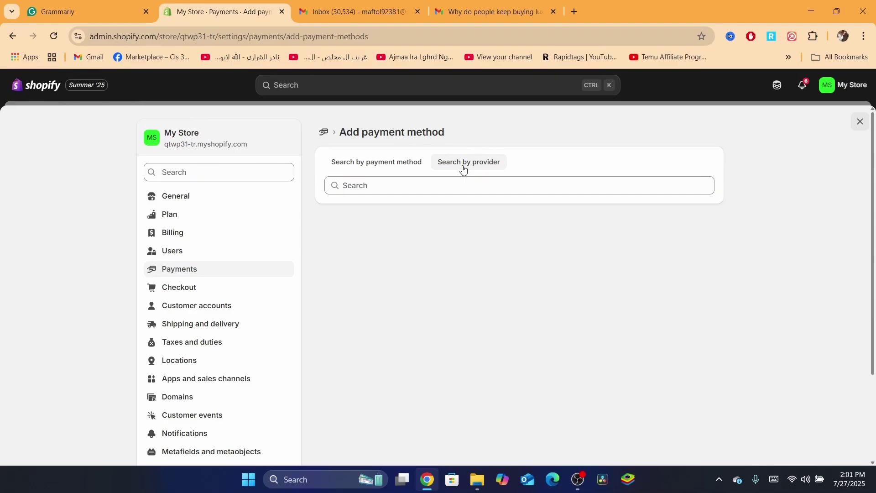
click(418, 181)
text(p)
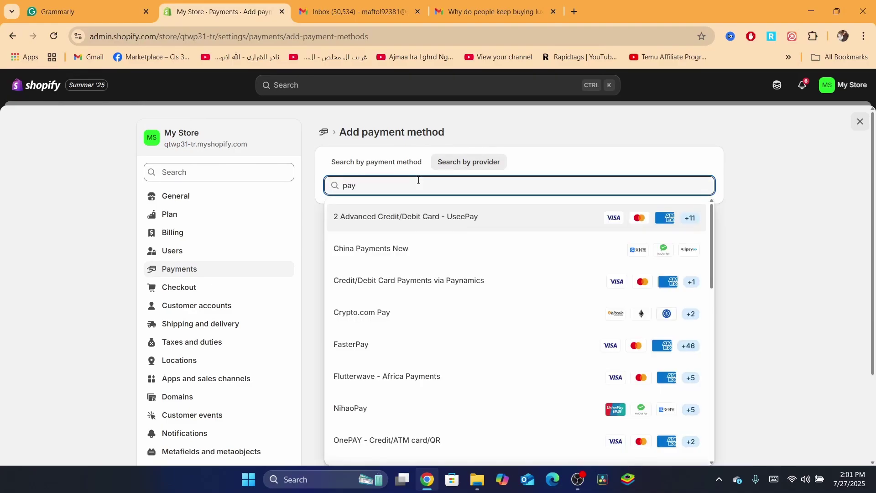
text(ayo)
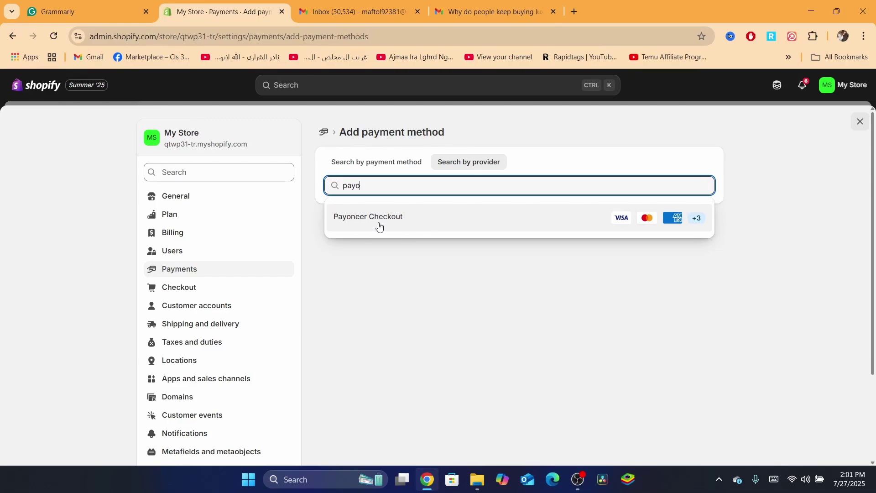
click(410, 280)
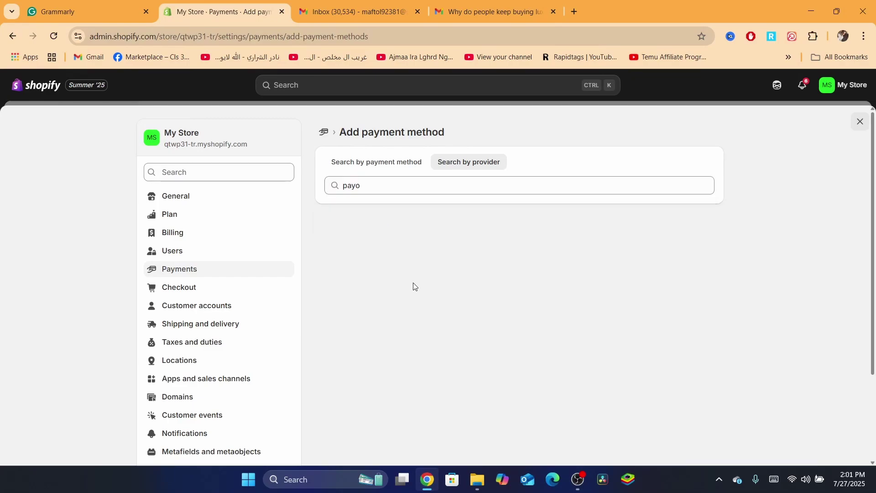
click(394, 192)
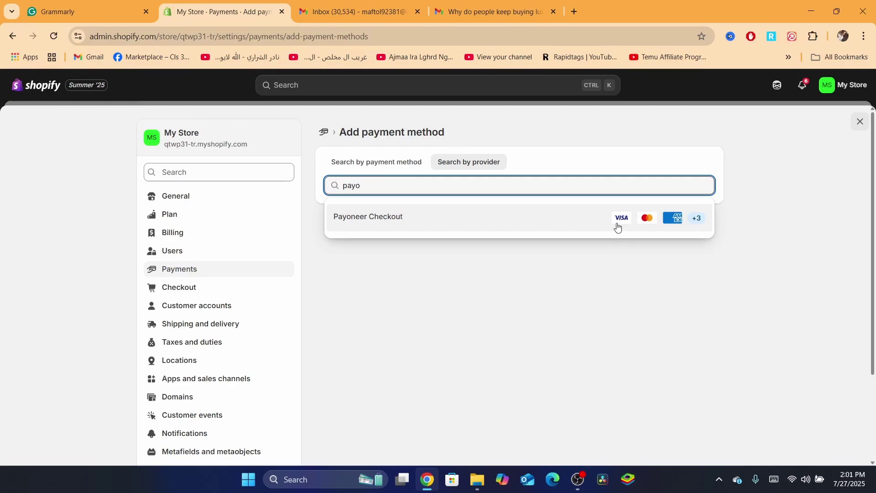
click(695, 223)
click(444, 254)
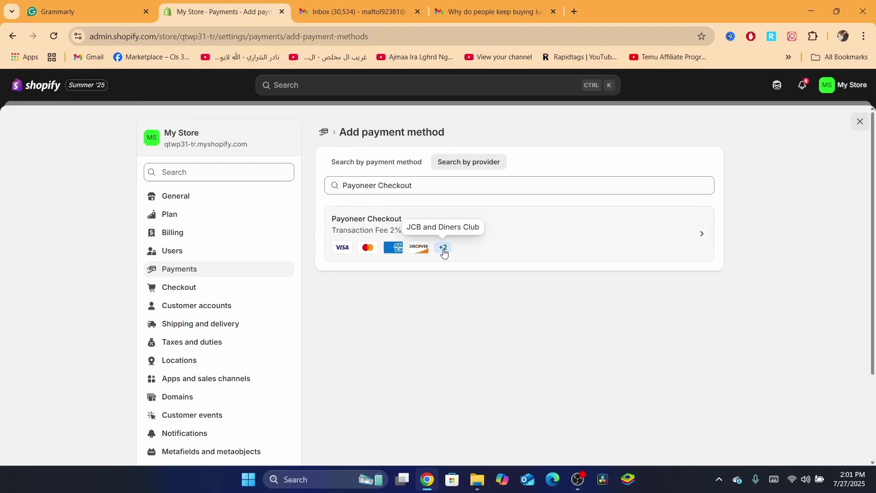
- Back in Payments, search providers again for 'payon' and pick Payoneer Checkout
click(329, 132)
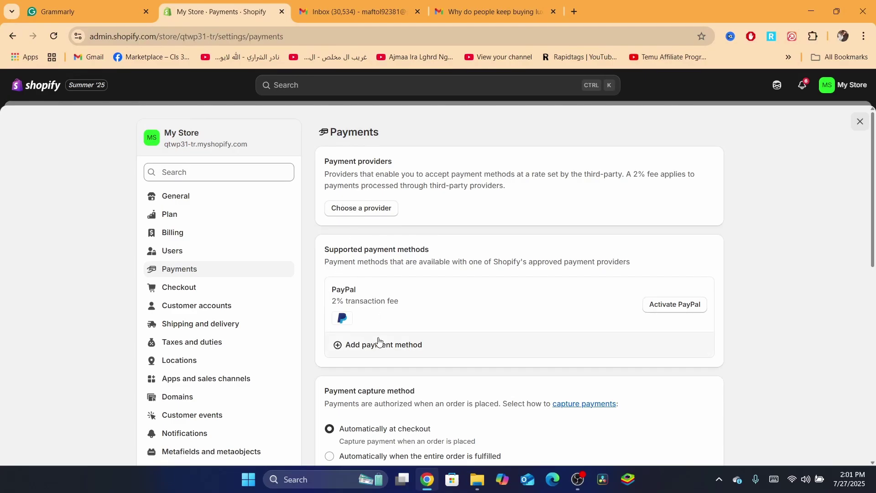
drag(322, 248, 446, 253)
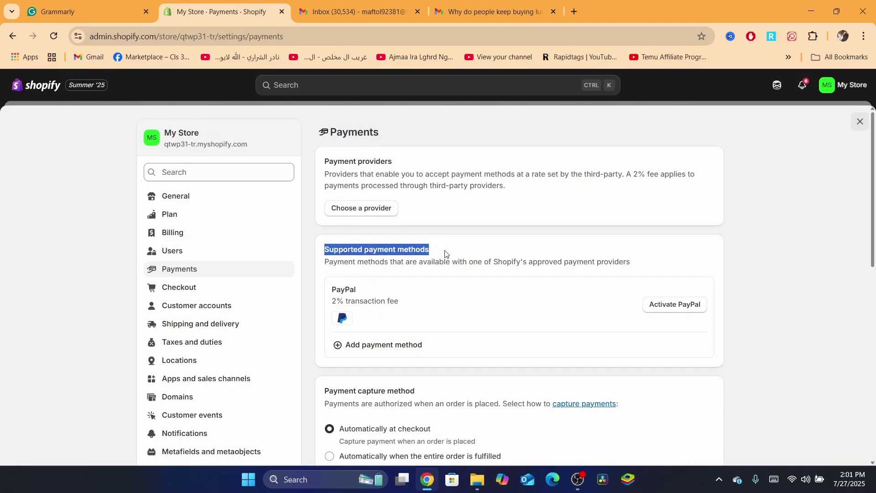
click(369, 346)
click(462, 164)
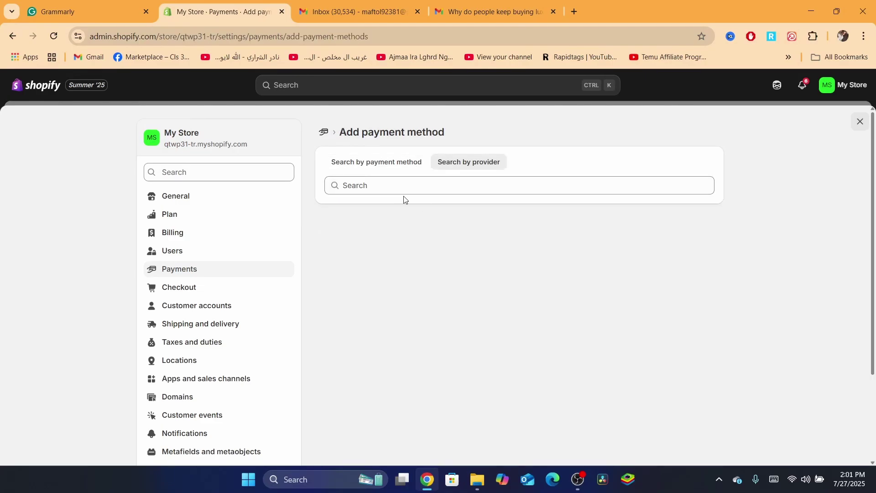
click(388, 184)
text(payo)
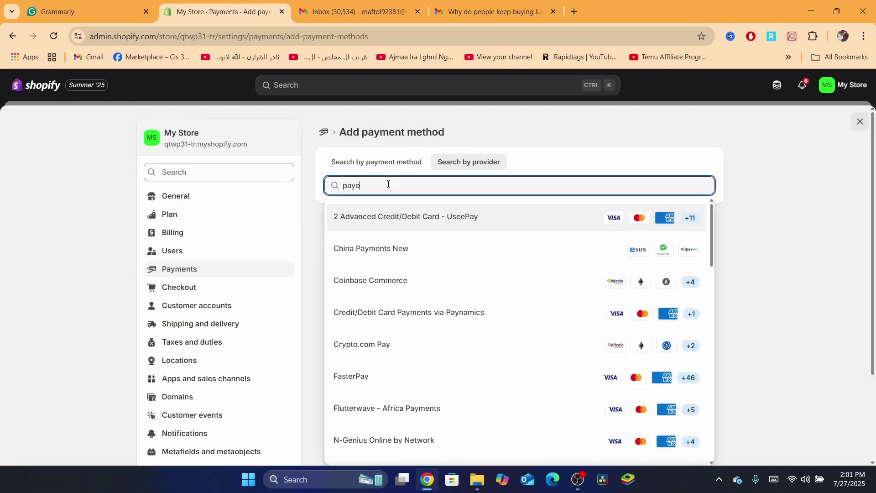
text(n)
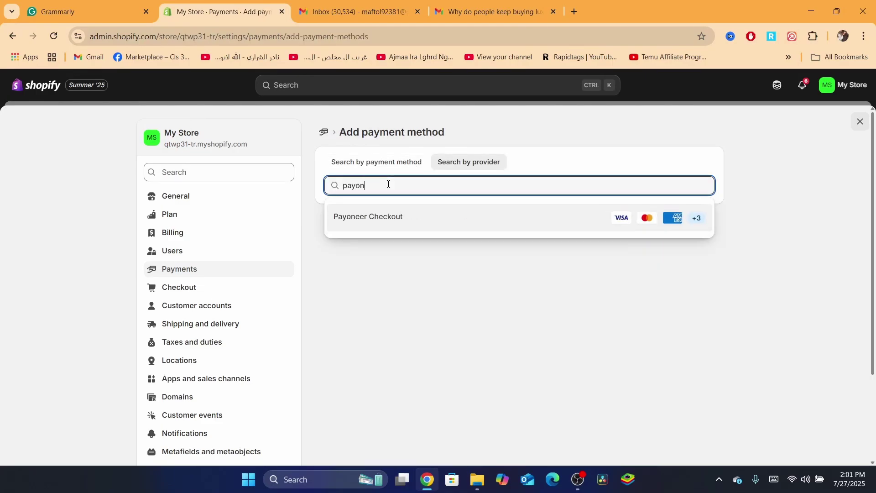
click(398, 217)
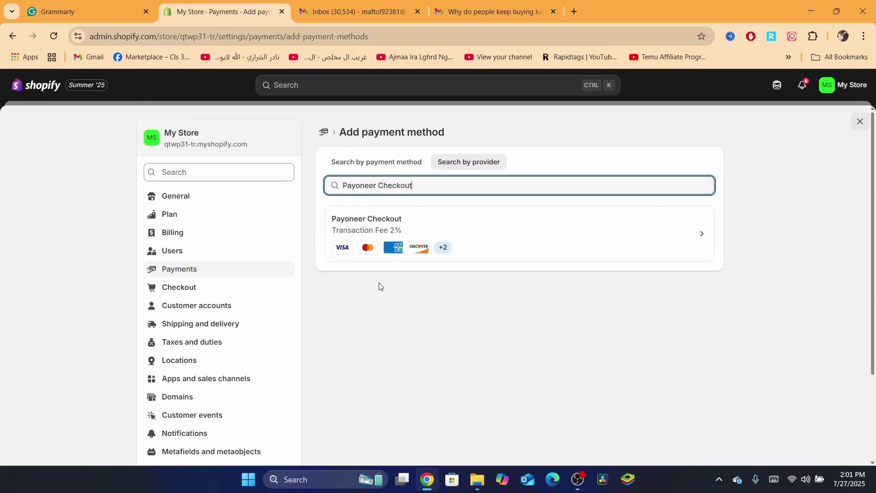
click(335, 224)
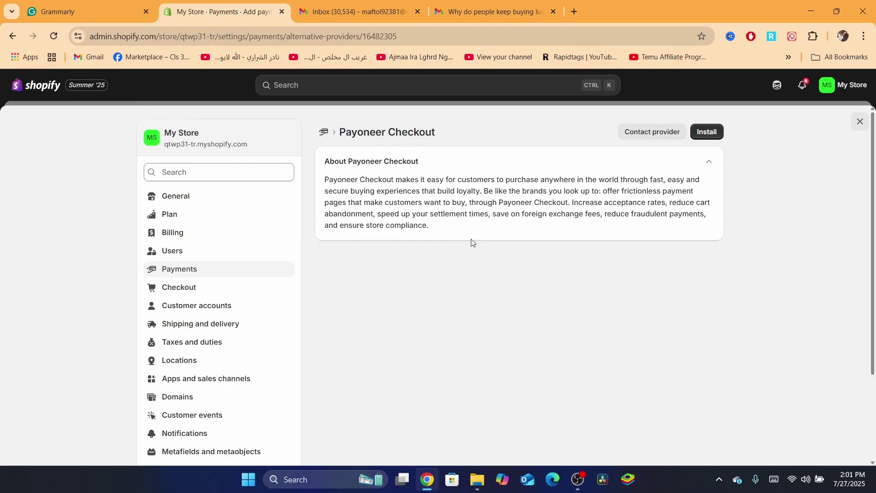
drag(350, 176, 430, 191)
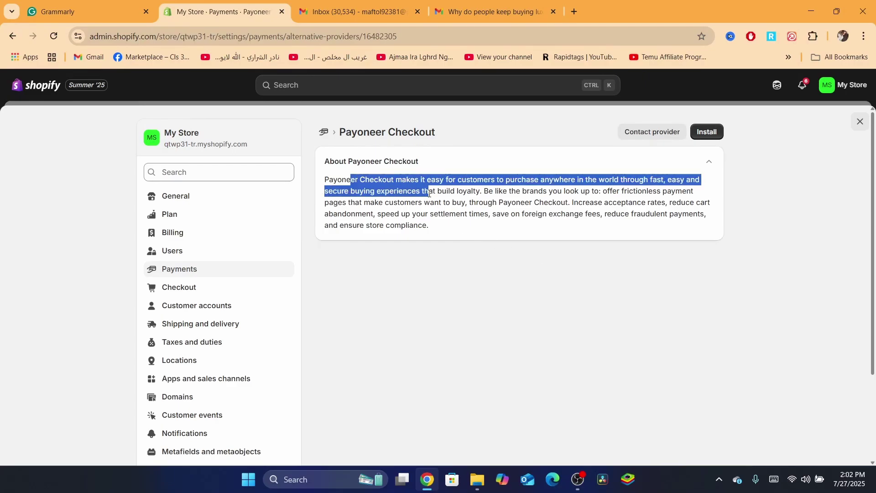
click(489, 191)
drag(543, 180, 575, 192)
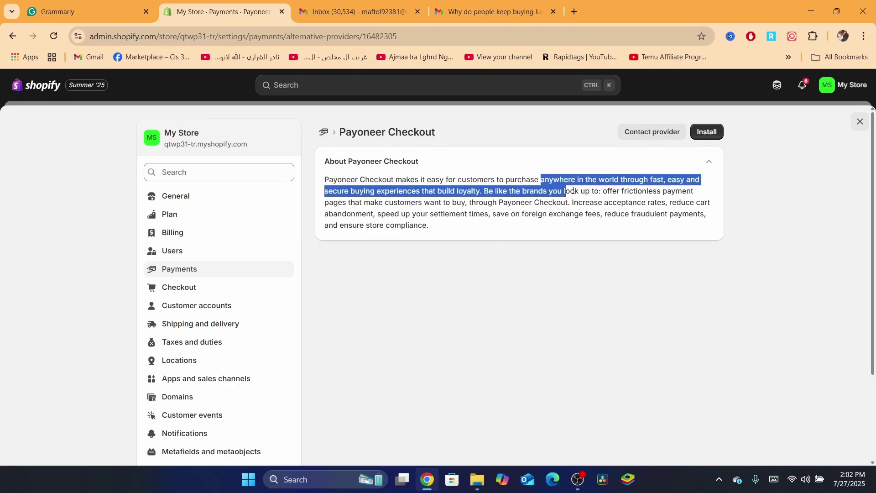
click(654, 179)
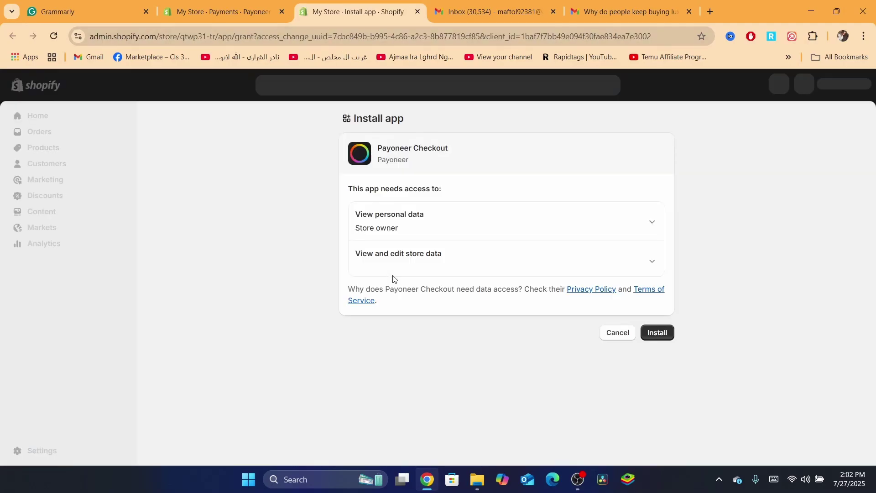
- Review the app's data permissions and approve installing the Payoneer Checkout app
triple_click(358, 186)
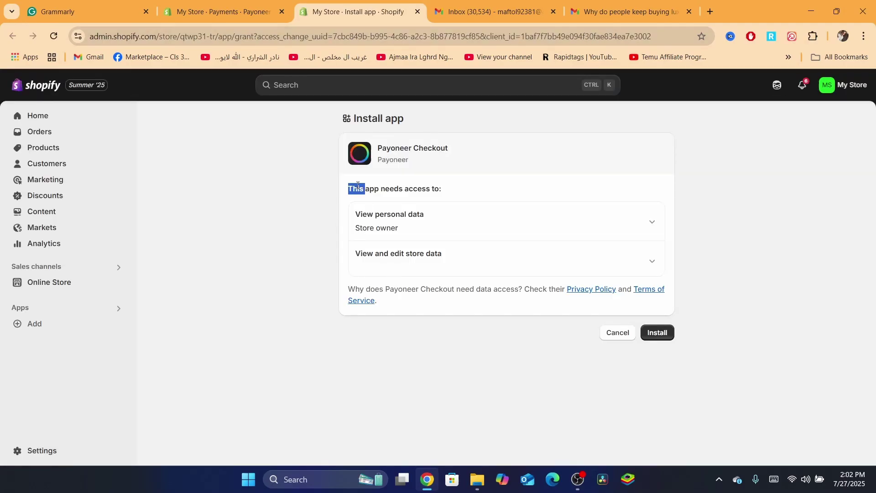
click(361, 191)
triple_click(372, 214)
triple_click(382, 254)
click(470, 363)
click(670, 331)
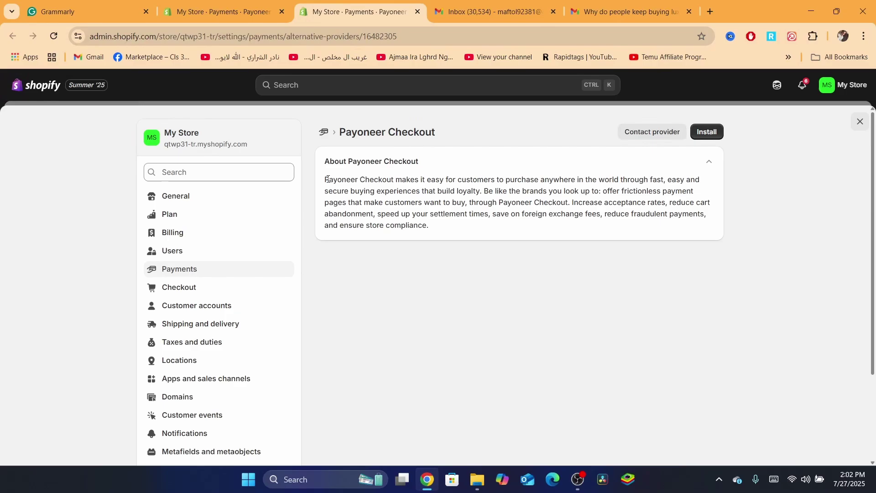
- Continue Payoneer Checkout setup on payoneer.com/checkout in a new tab
drag(328, 180, 465, 204)
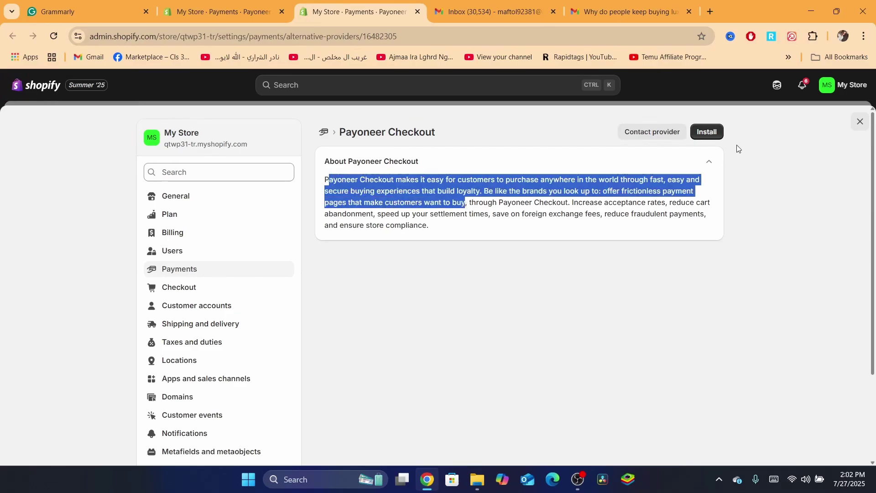
click(710, 131)
mouse_move(434, 122)
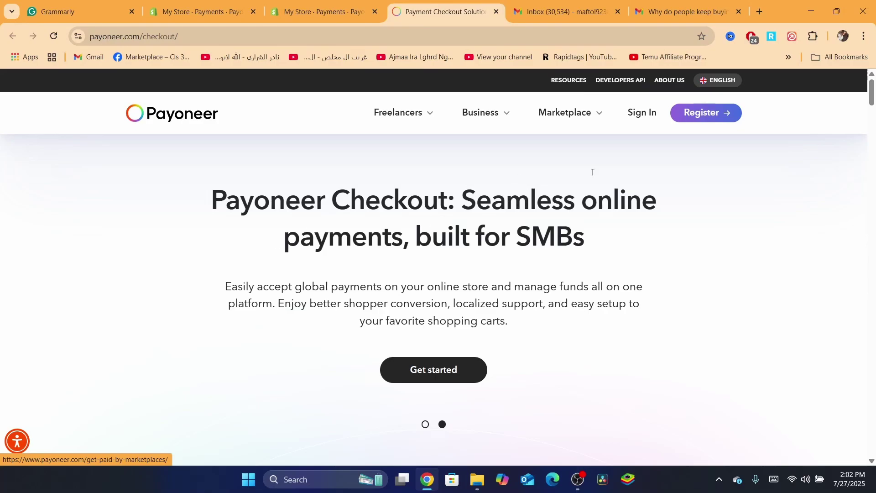
- Close the 'Sign in to your Payoneer' tab and launch the signup form via Get started
mouse_move(593, 114)
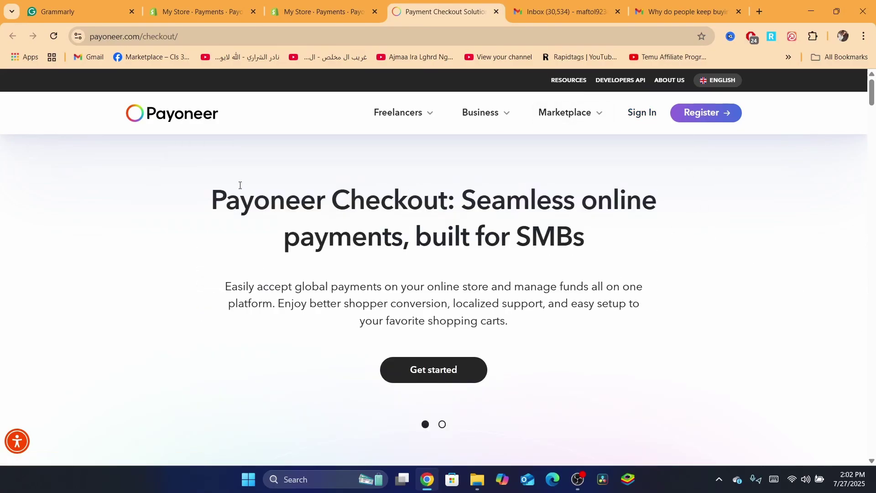
drag(221, 192, 446, 201)
mouse_move(570, 113)
click(583, 226)
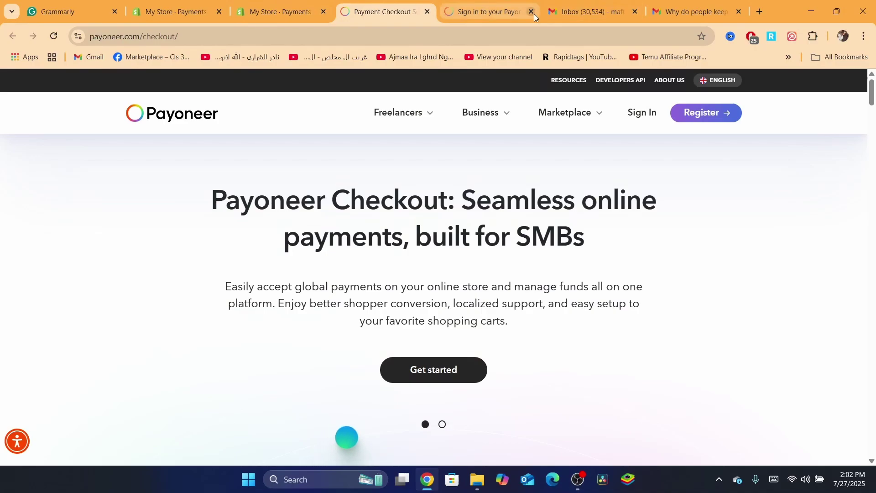
click(532, 11)
click(434, 369)
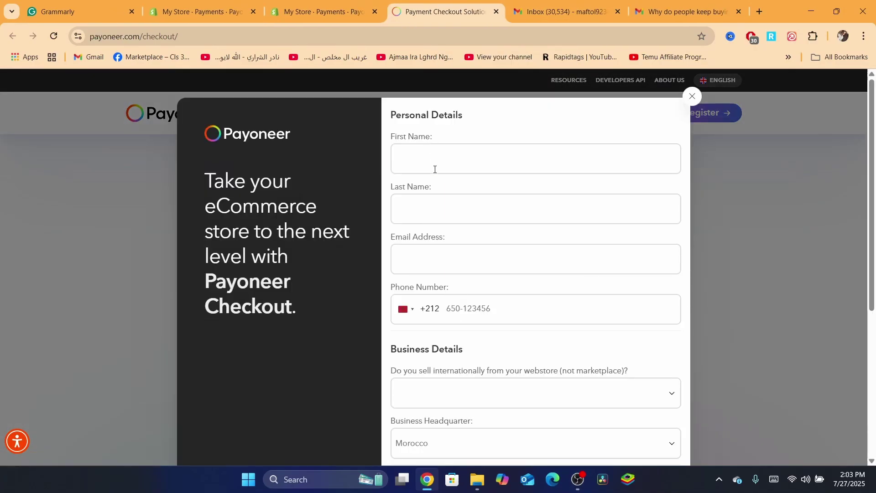
- Step through the first name, last name and email fields, dismissing saved email suggestions
click(434, 168)
drag(210, 183, 294, 221)
click(302, 268)
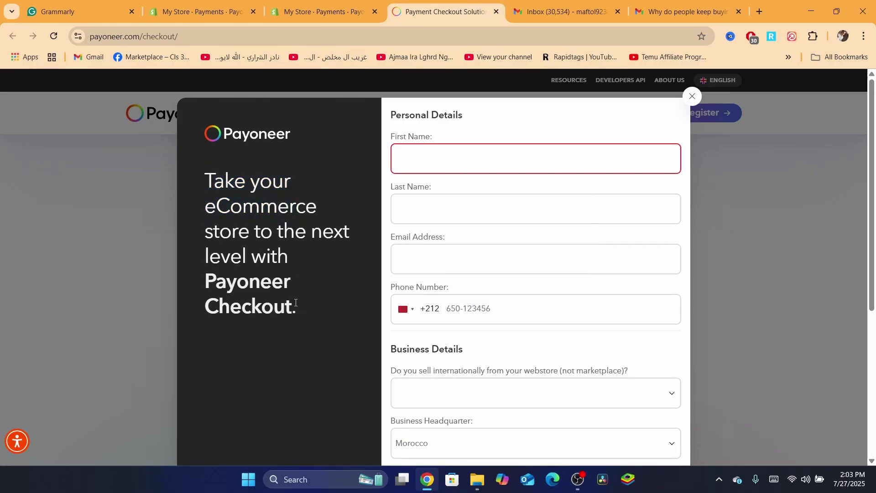
click(482, 164)
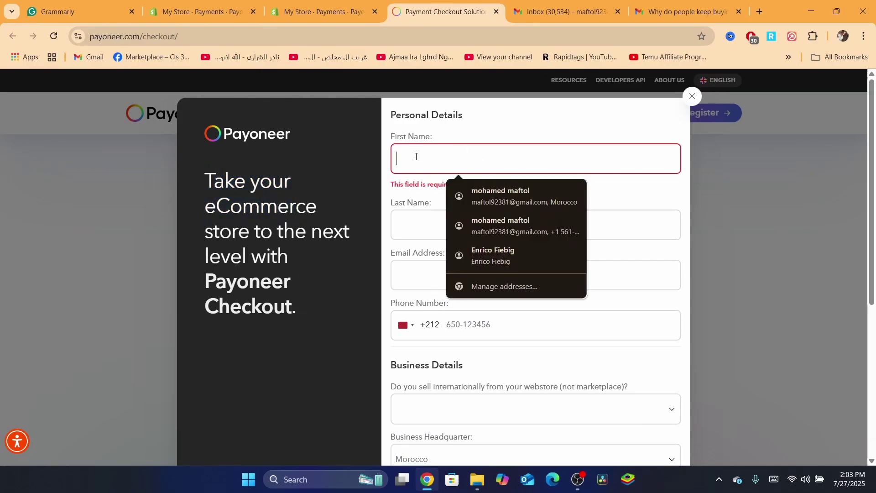
click(424, 222)
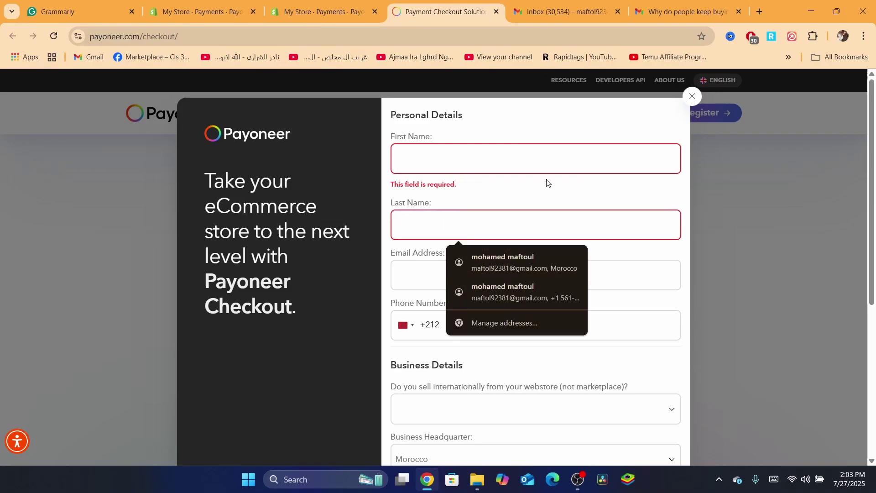
click(606, 172)
click(426, 276)
key(Down)
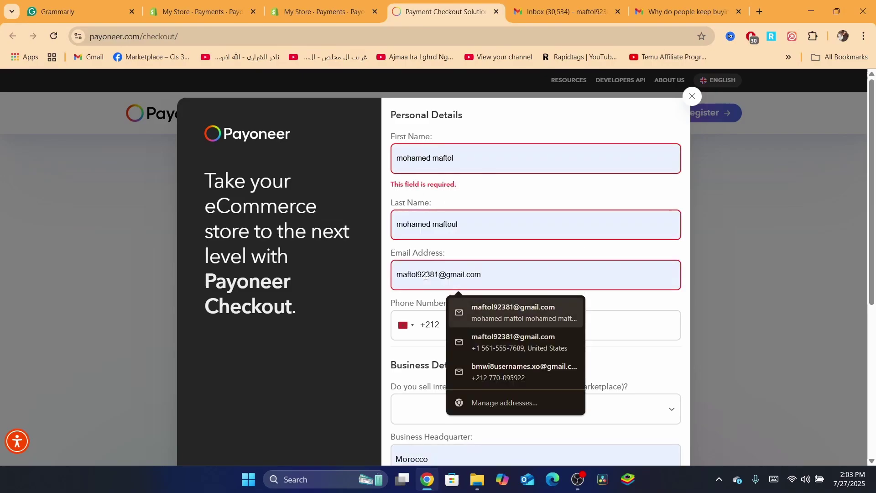
key(Down)
key(Down)
key(Escape)
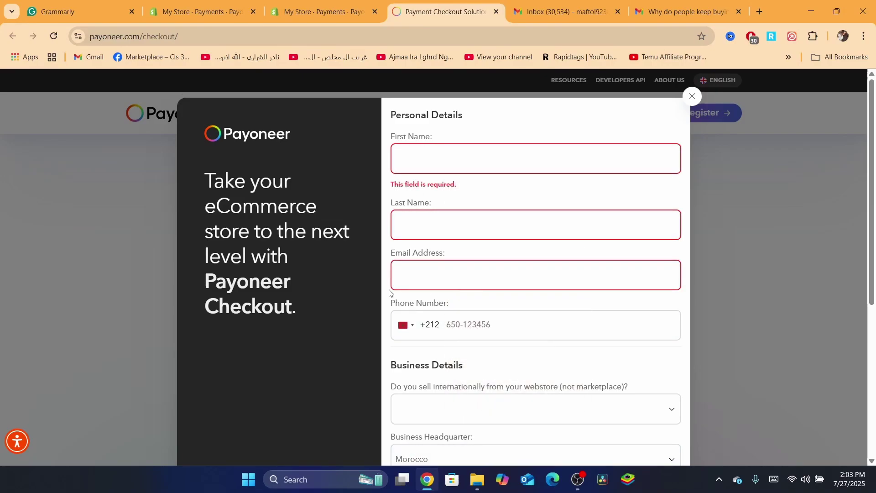
- Answer Yes to selling internationally and place the caret in Website URL
scroll(389, 293, down, 1)
scroll(390, 295, down, 3)
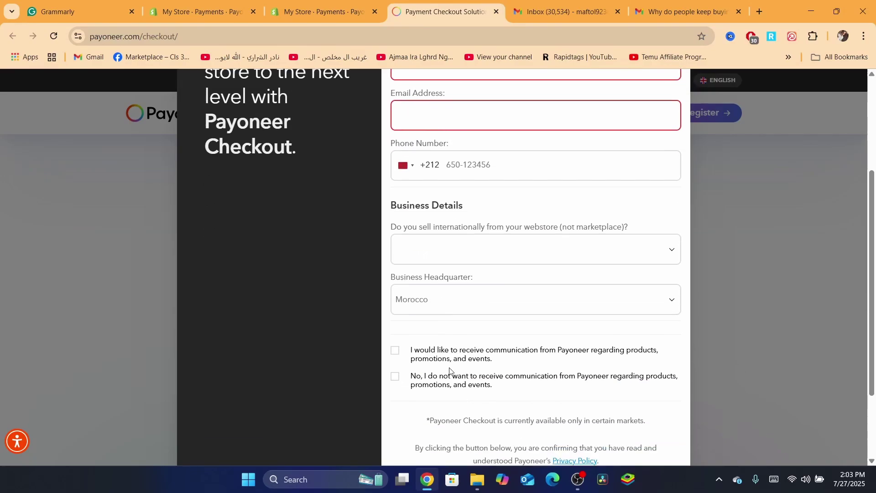
click(429, 254)
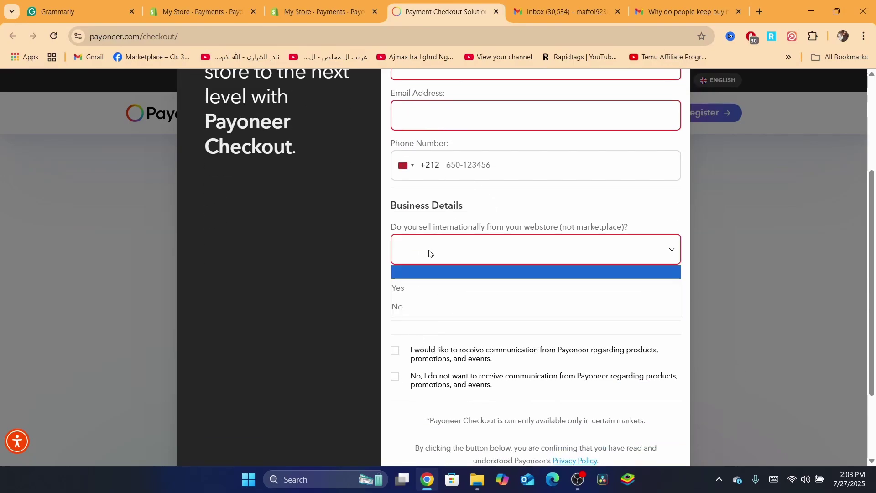
click(395, 289)
click(543, 296)
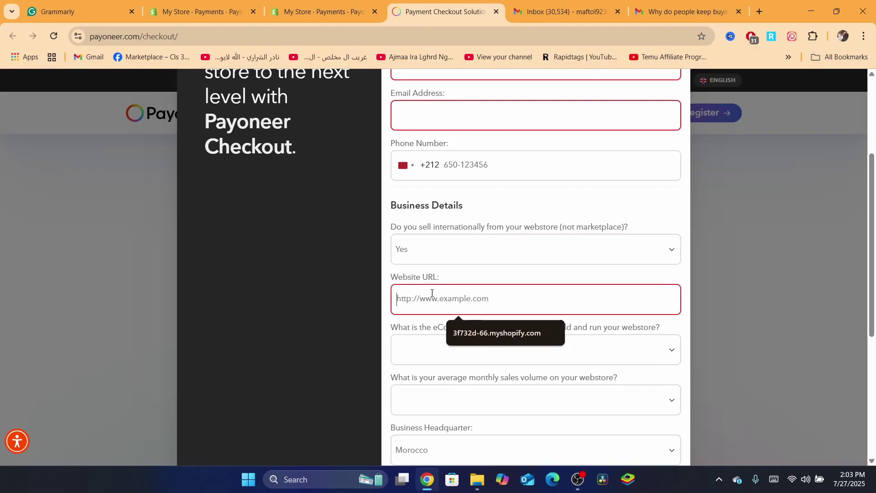
- In Shopify's Domains settings, select the store's myshopify.com domain text
click(335, 5)
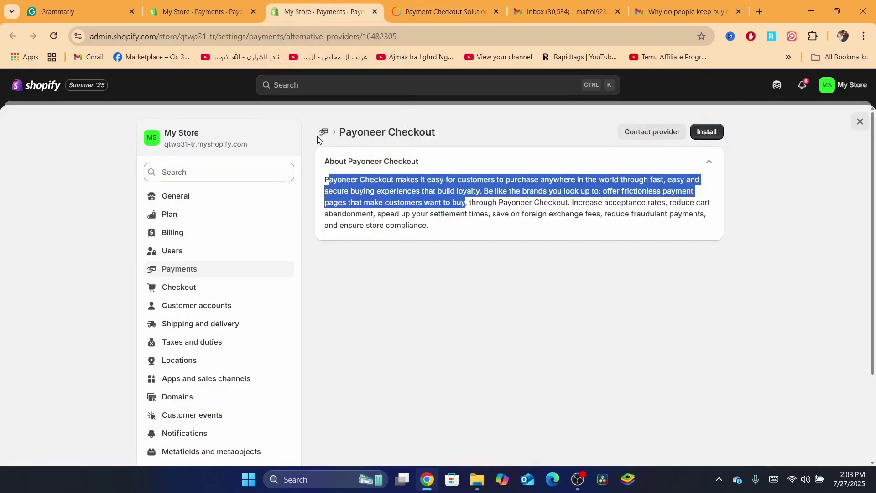
click(201, 145)
click(381, 37)
drag(262, 148, 161, 148)
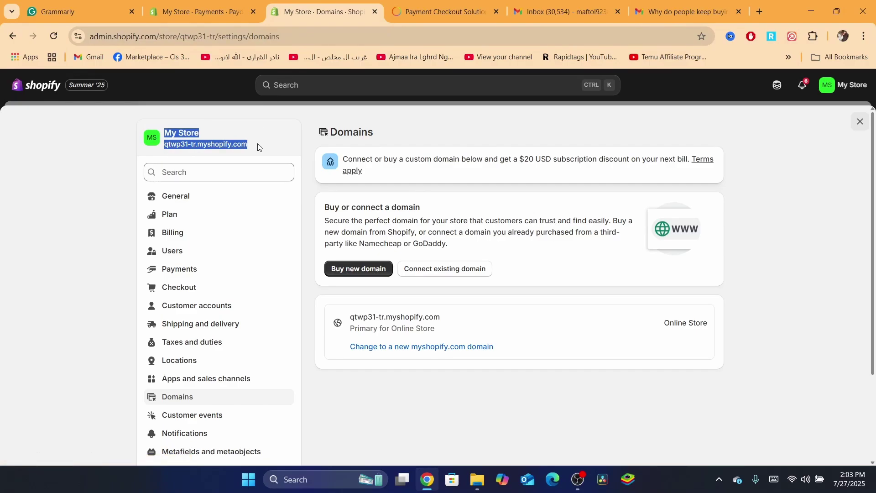
drag(257, 147, 164, 149)
- Paste the store domain as Website URL, choose Shopify and $0-$20,000, then reopen the form
click(445, 5)
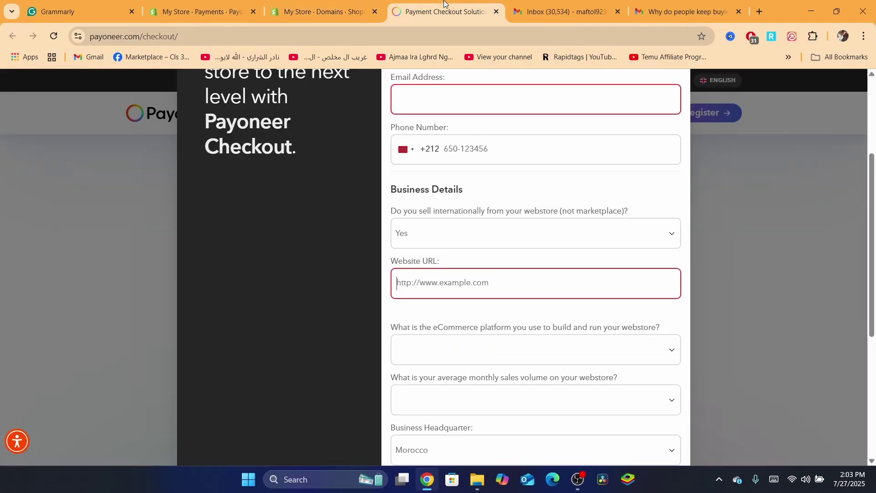
key(ctrl+v)
click(451, 345)
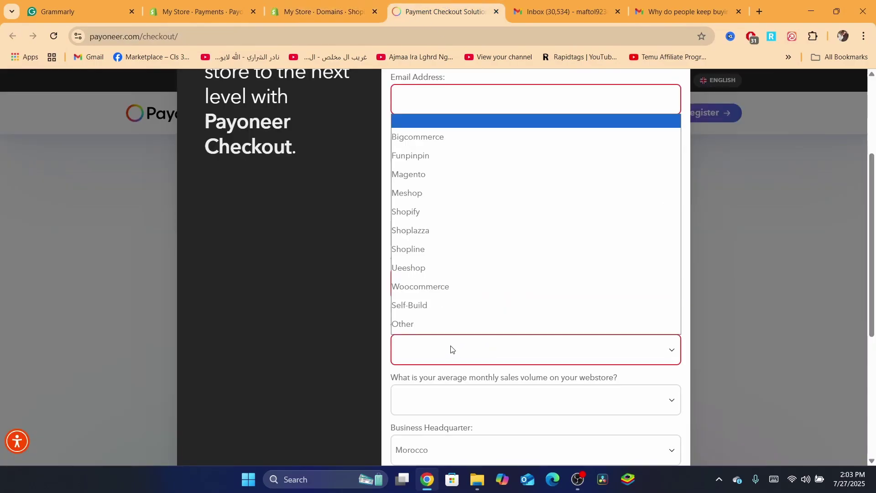
click(416, 220)
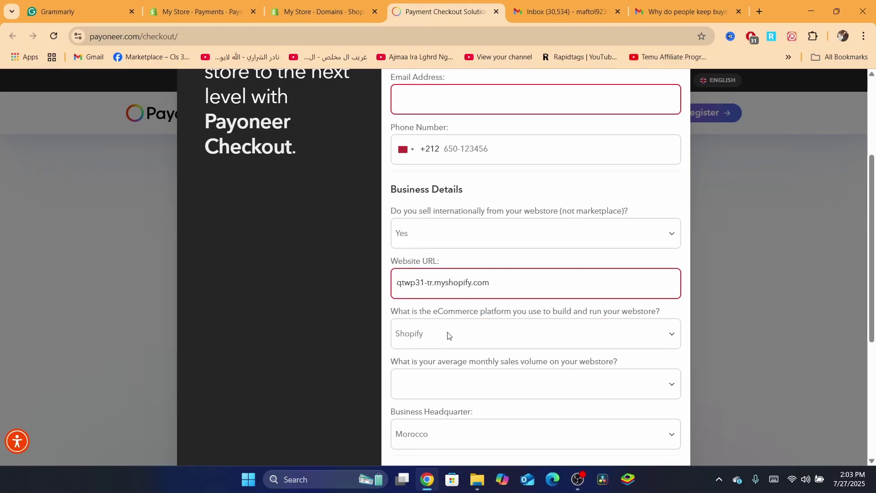
click(433, 391)
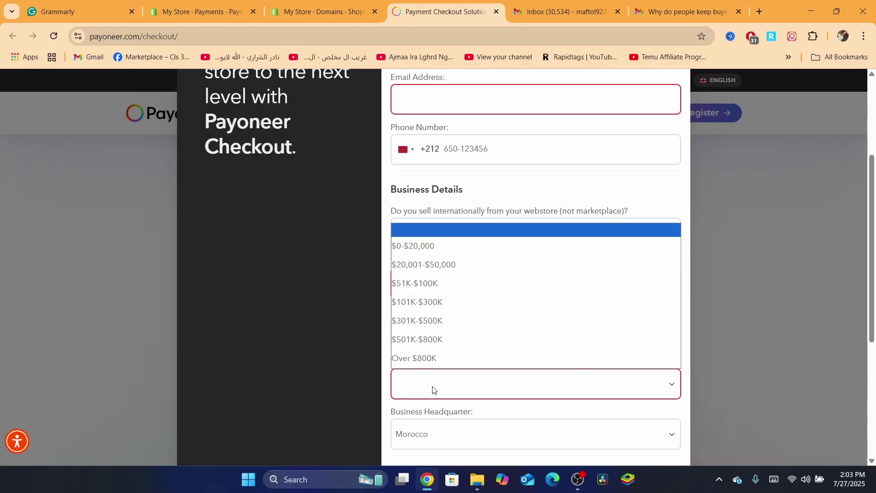
click(415, 252)
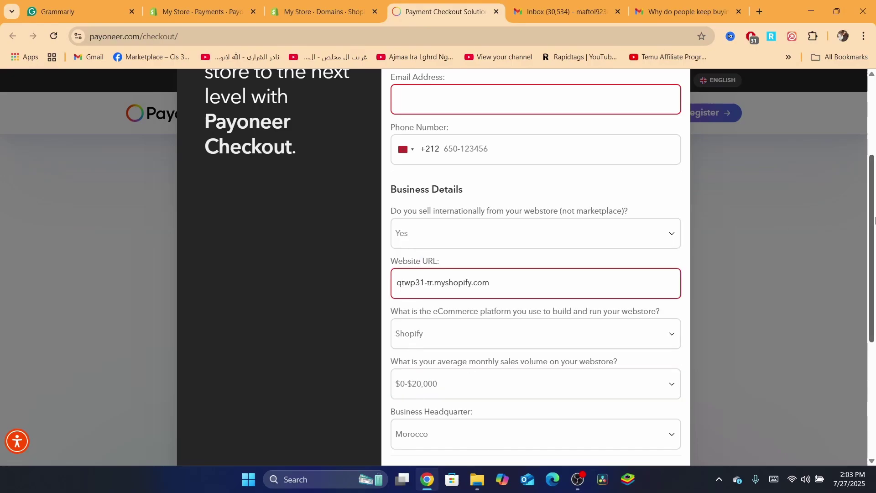
click(874, 241)
click(404, 377)
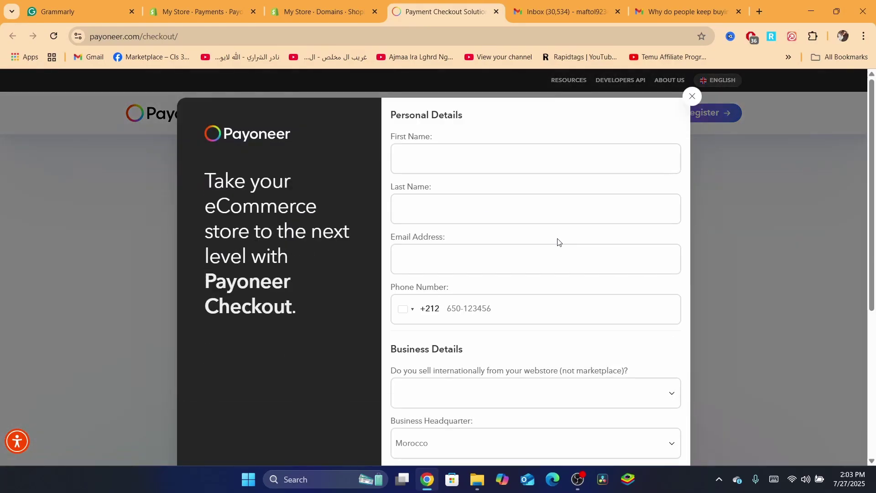
- Re-answer Yes to international selling, choose $0-$20,000 sales volume and keep Morocco as headquarters
scroll(505, 280, down, 5)
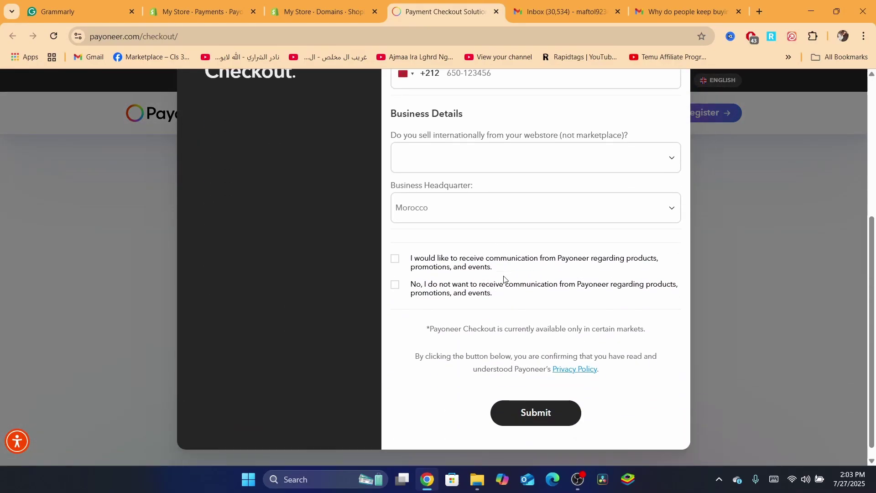
click(458, 151)
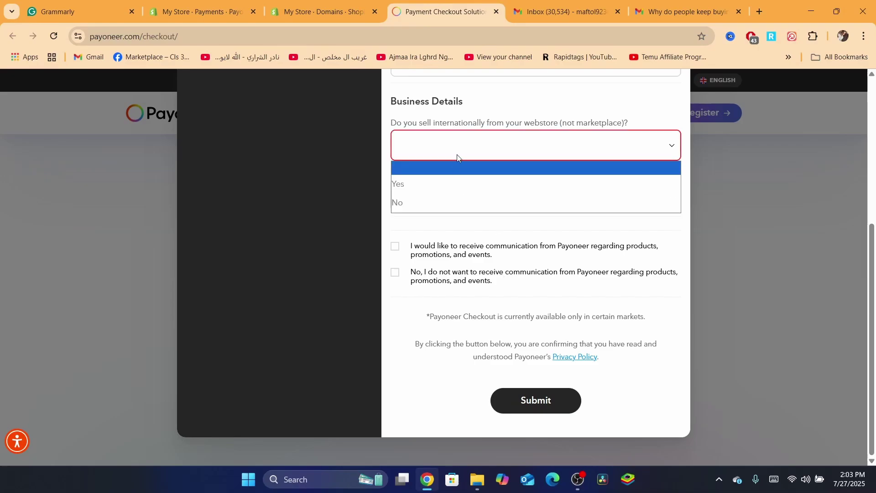
click(434, 185)
click(424, 265)
click(425, 297)
click(425, 333)
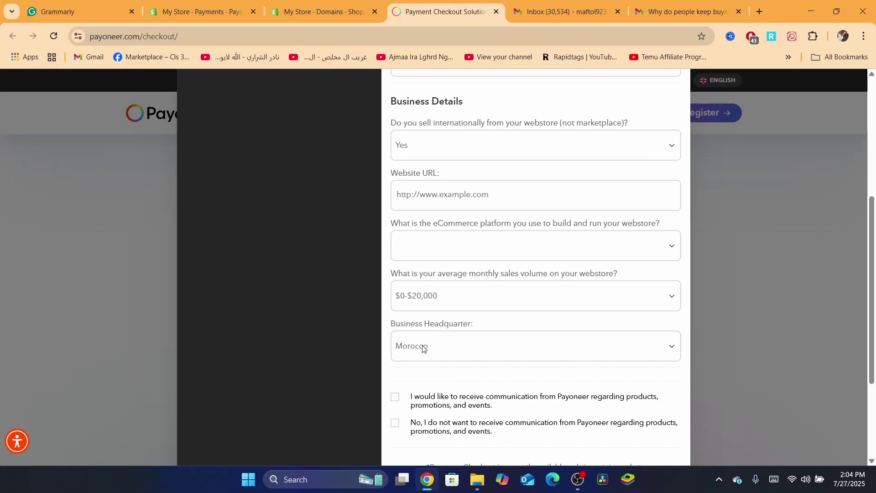
click(433, 350)
click(437, 350)
scroll(446, 383, down, 3)
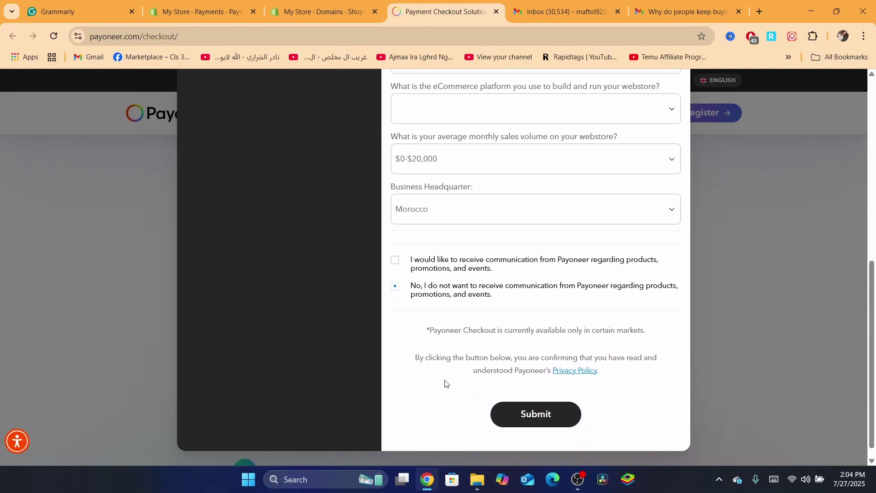
drag(429, 330, 652, 339)
click(555, 325)
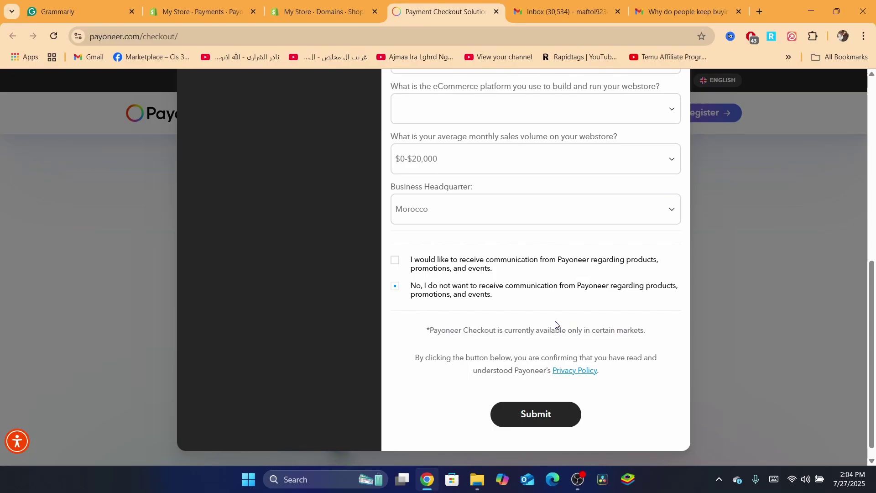
triple_click(521, 329)
click(509, 362)
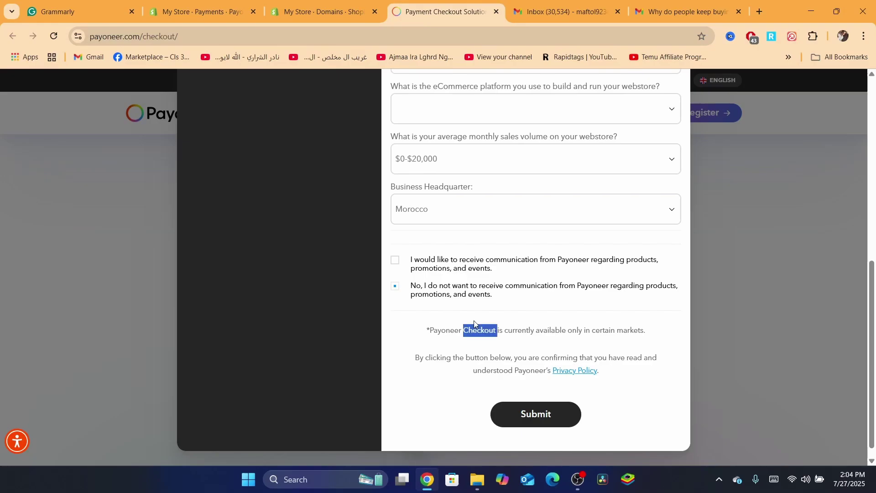
double_click(453, 330)
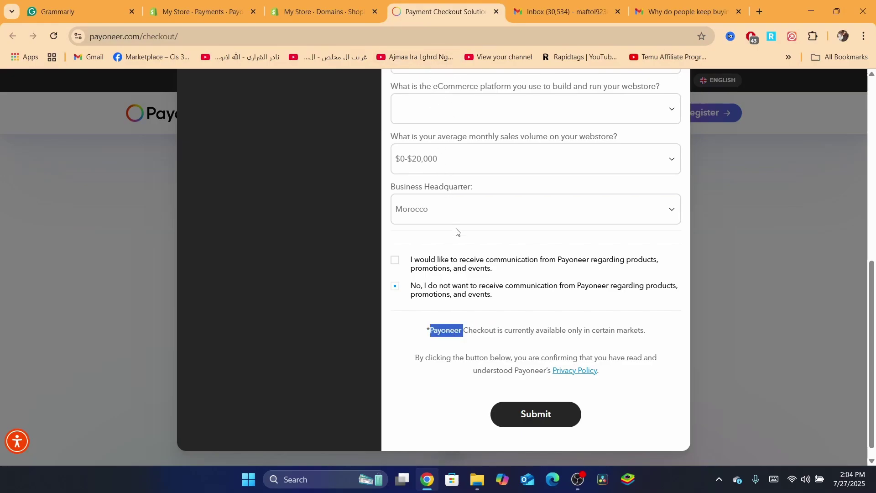
double_click(467, 333)
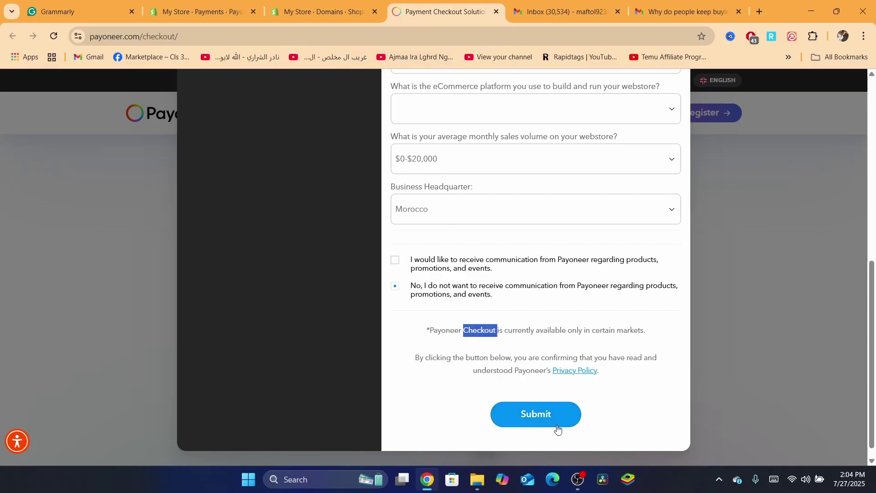
triple_click(455, 329)
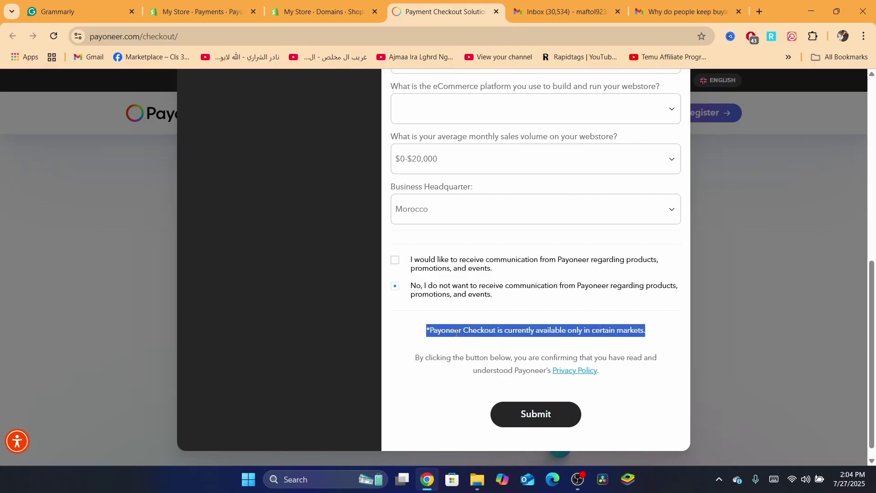
drag(431, 330, 617, 334)
triple_click(616, 335)
double_click(493, 331)
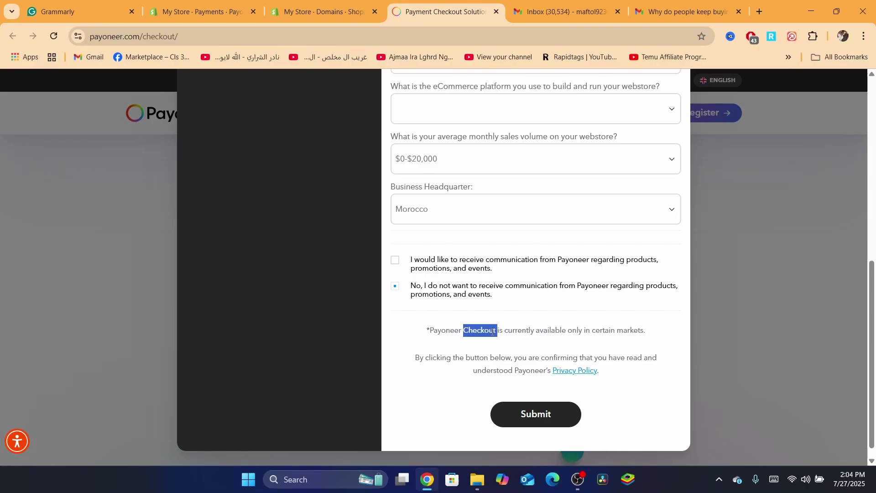
triple_click(493, 332)
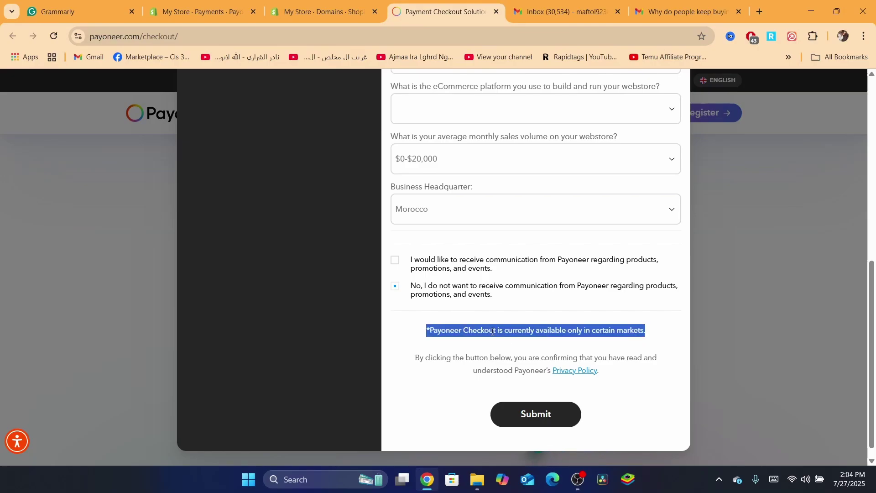
click(468, 334)
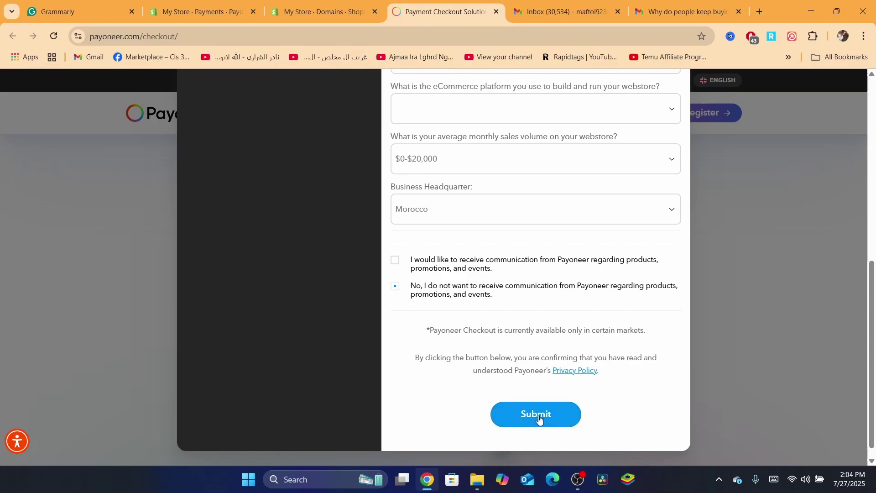
triple_click(480, 327)
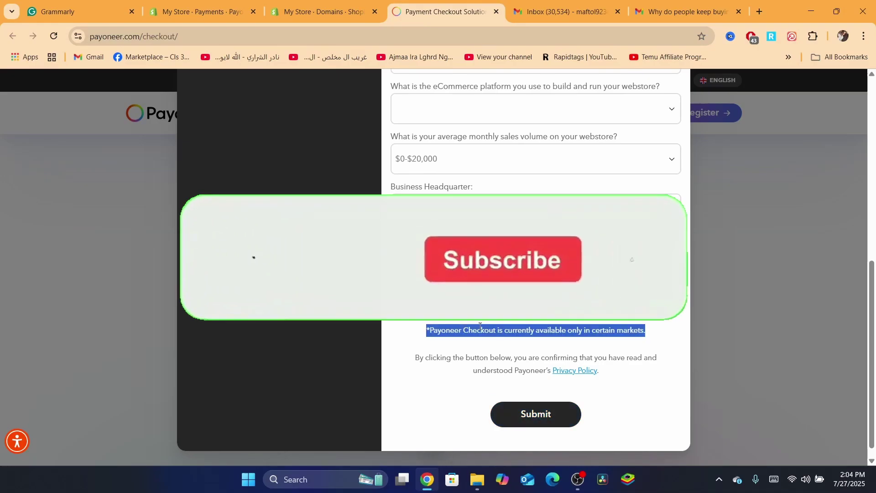